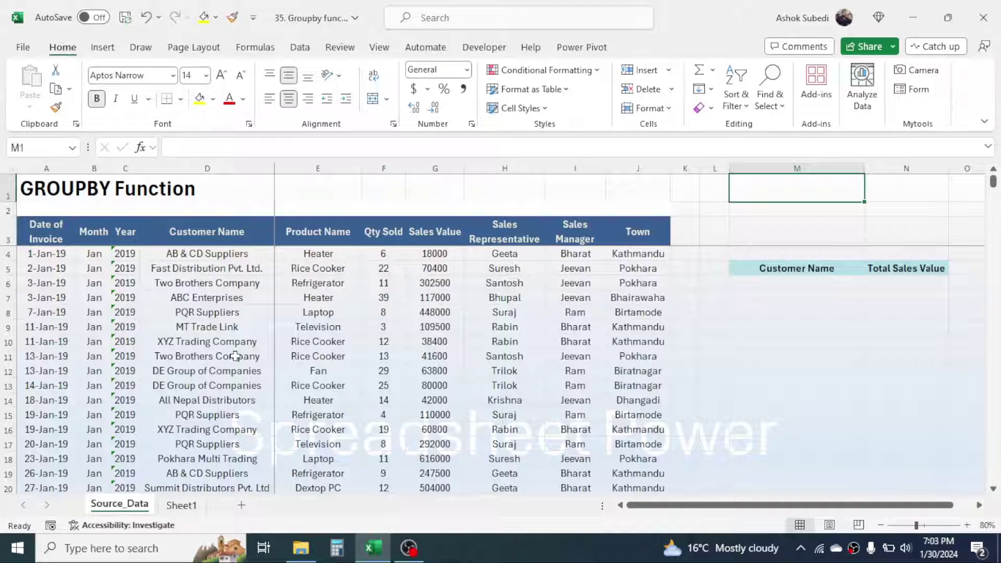
# - Review the customer names in column D and the output area, then select cell M6
pyautogui.moveTo(771, 268); pyautogui.dragTo(902, 343)
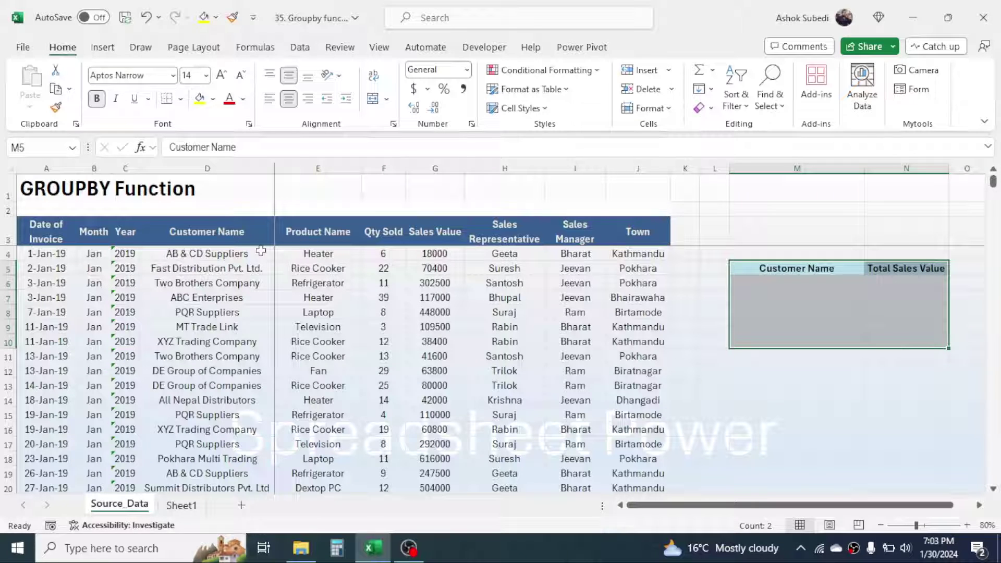
pyautogui.moveTo(217, 253); pyautogui.dragTo(210, 354)
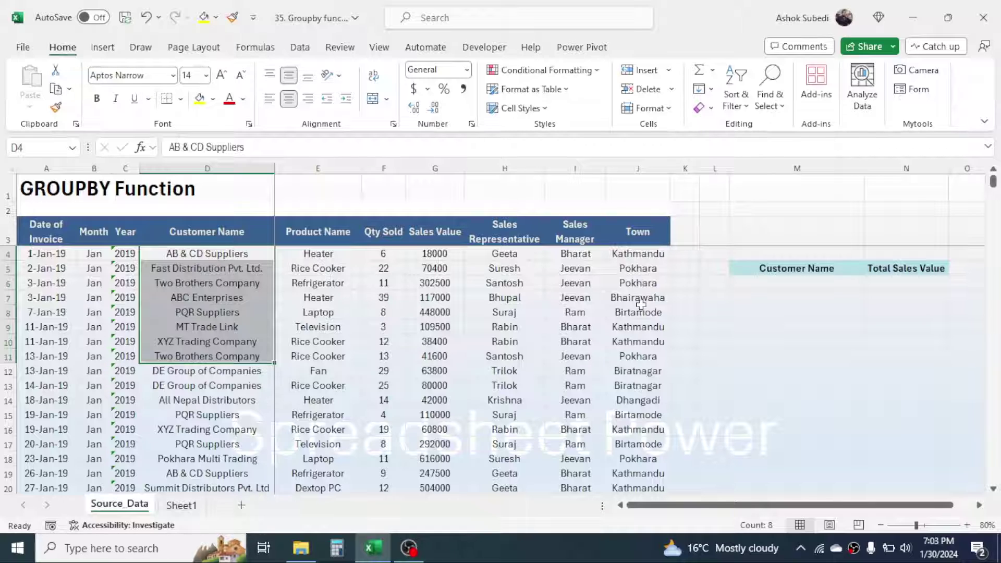
pyautogui.click(893, 284)
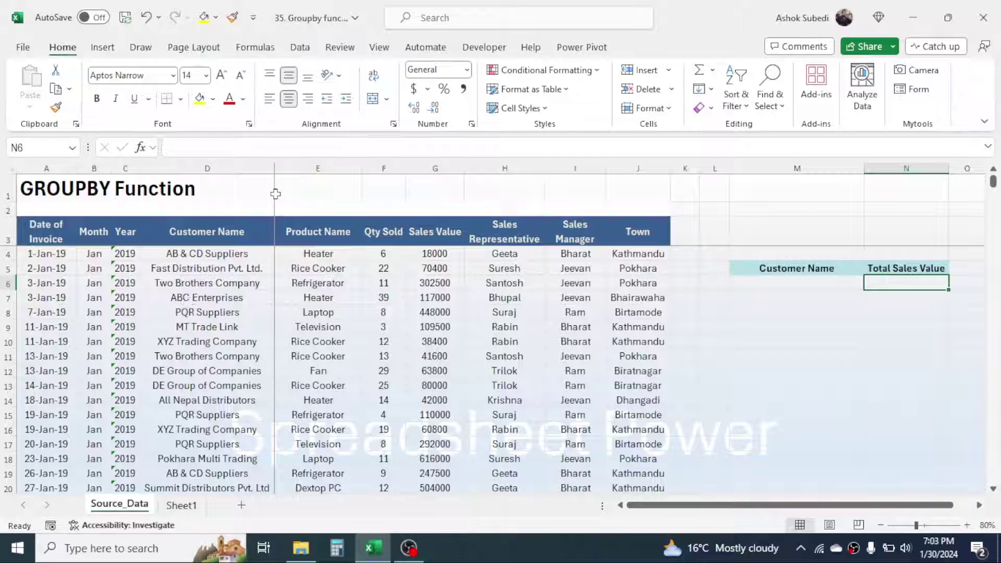
pyautogui.click(815, 284)
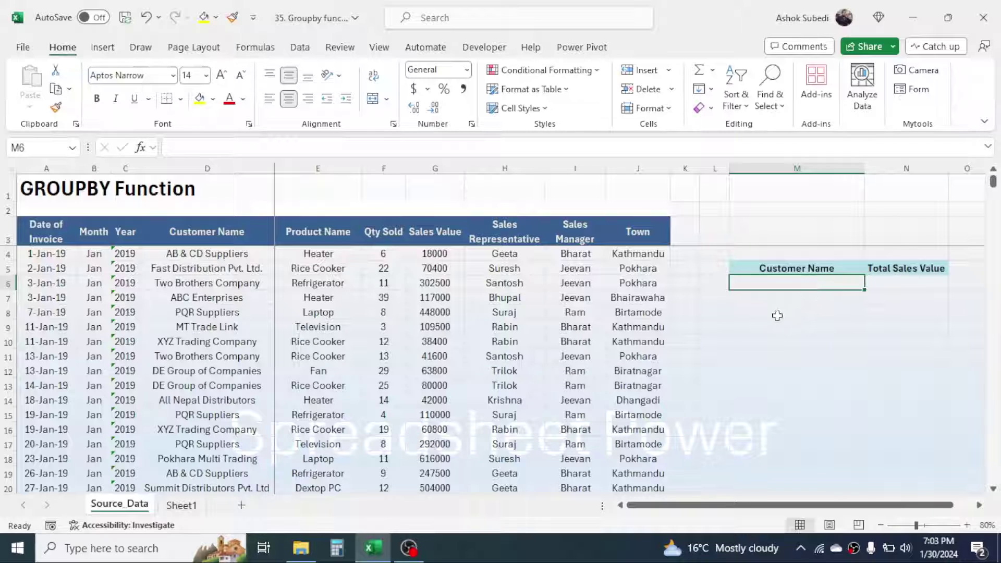
# - Start =GROUPBY in M6 with customer names D4:D1000 and sales values G4:G1000
pyautogui.write('=')
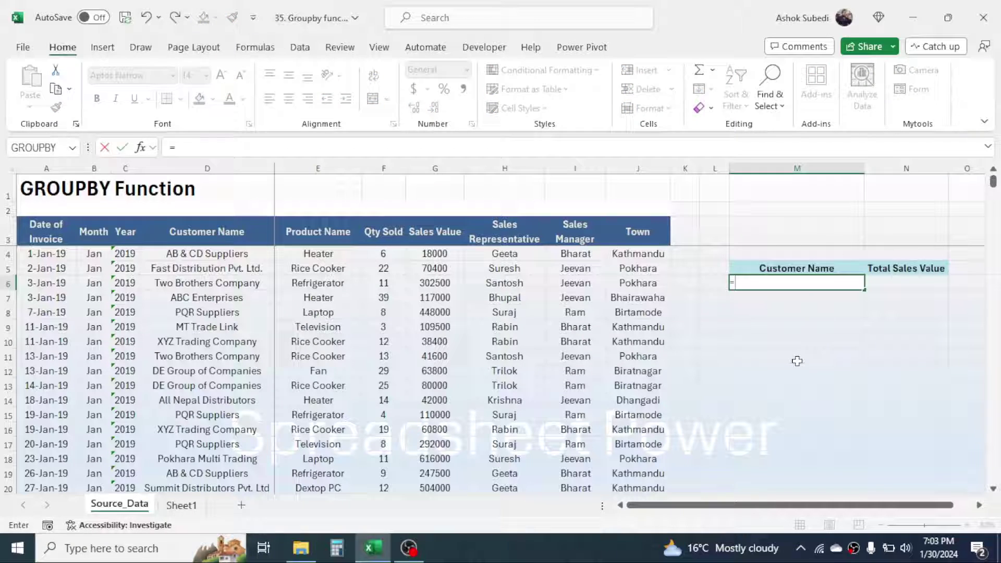
pyautogui.write('GR')
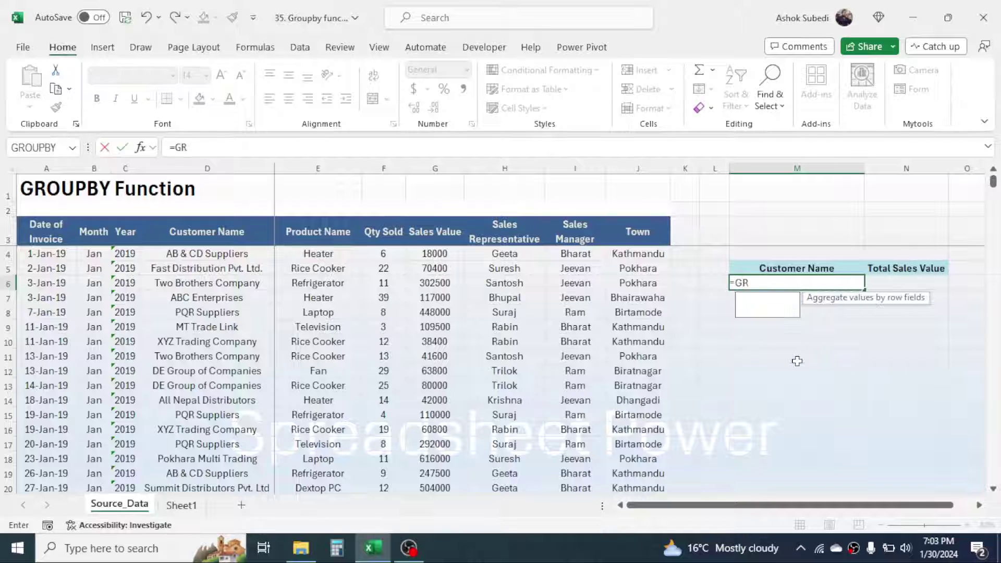
pyautogui.write('OUPBY')
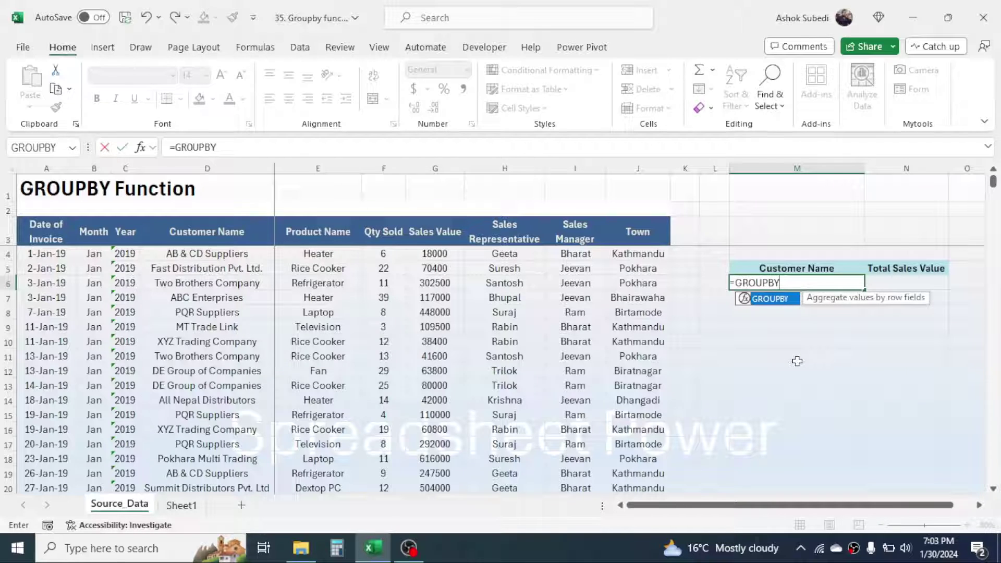
pyautogui.write('(')
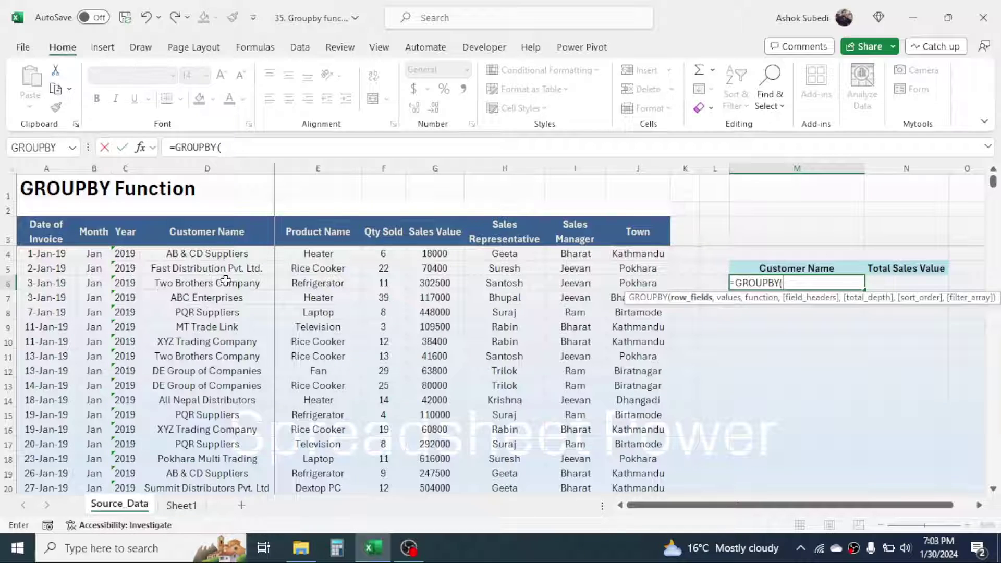
pyautogui.moveTo(228, 258); pyautogui.dragTo(233, 254)
pyautogui.hotkey('ctrl', 'shift', 'Down')
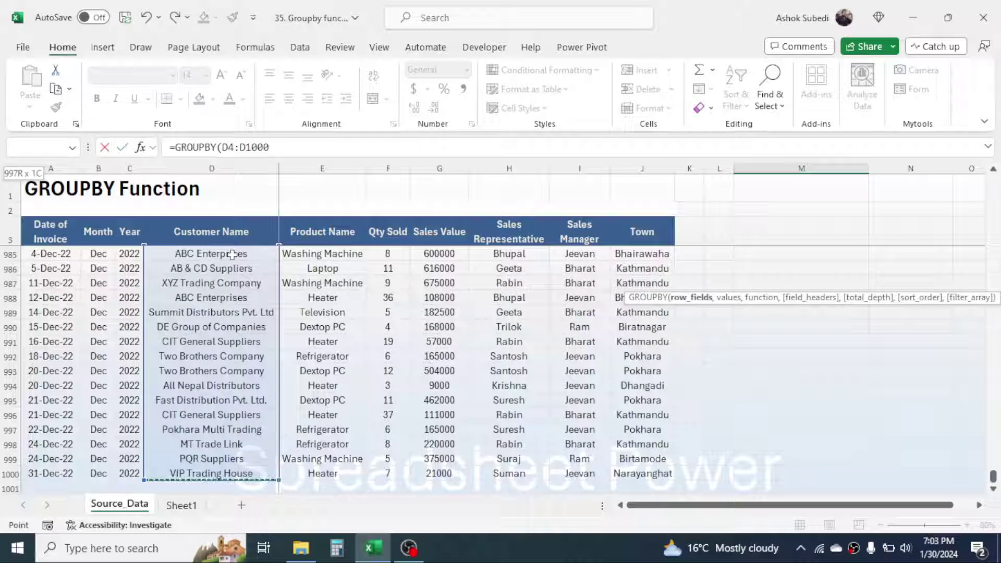
pyautogui.write(',')
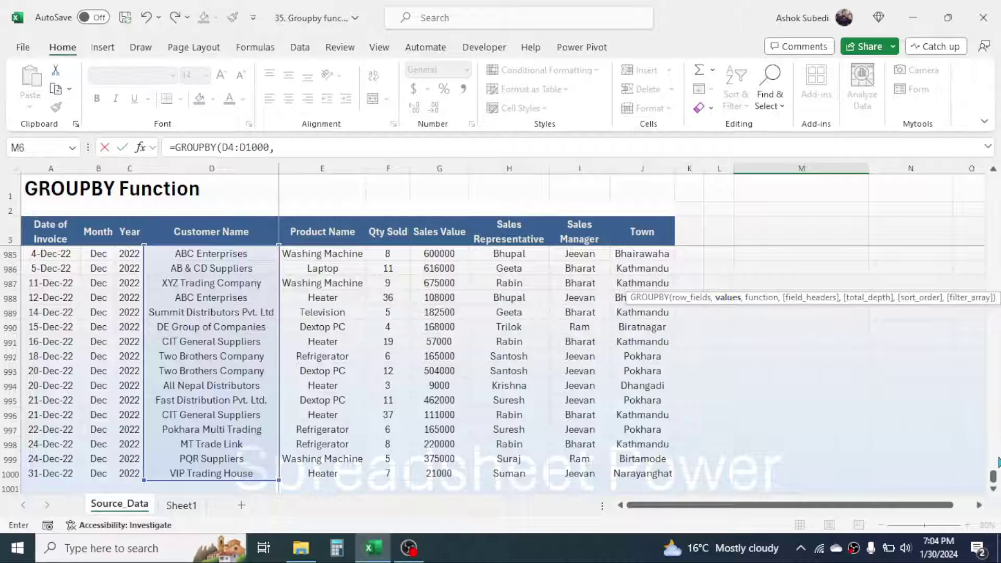
pyautogui.moveTo(994, 475); pyautogui.dragTo(996, 181)
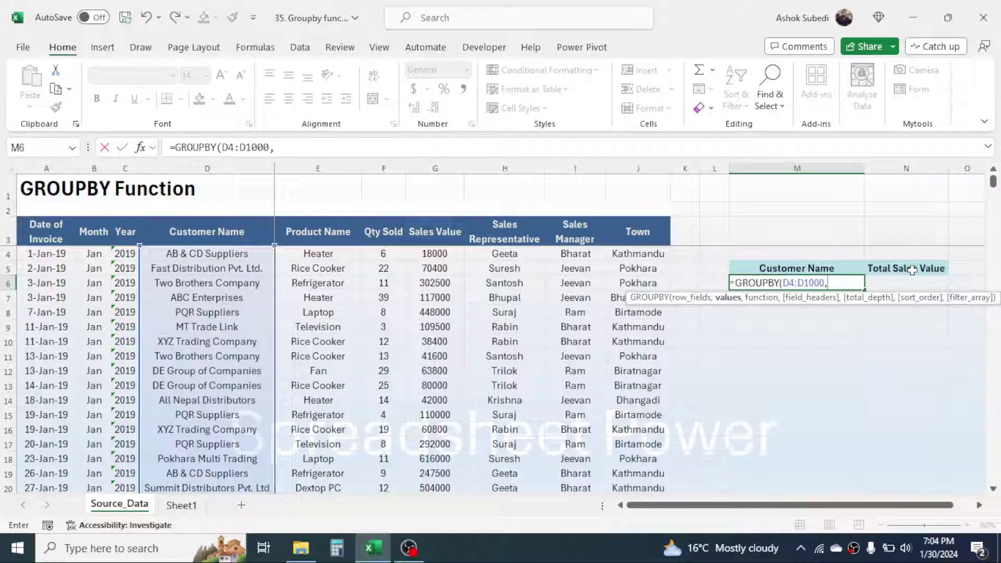
pyautogui.click(427, 255)
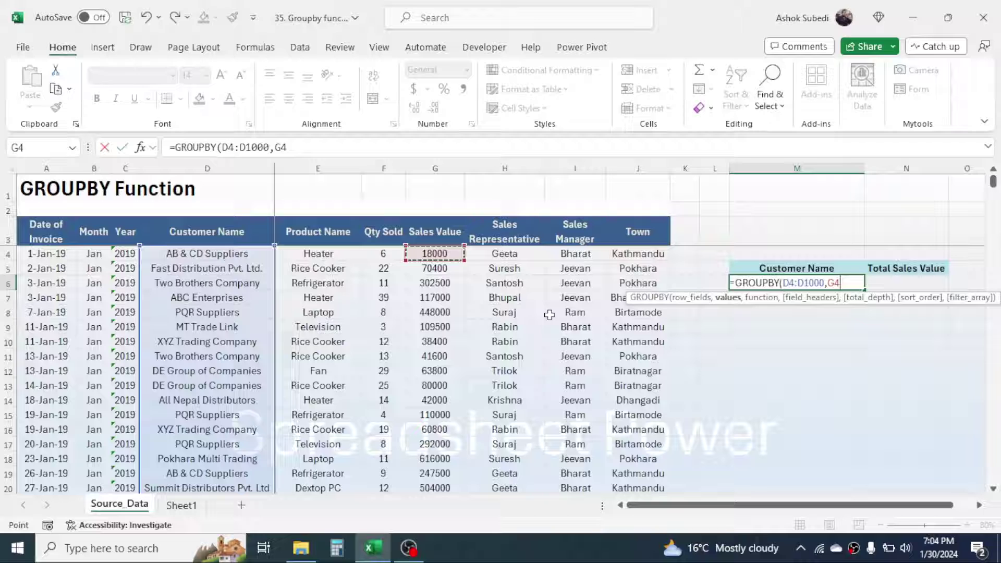
pyautogui.hotkey('ctrl', 'shift', 'Down')
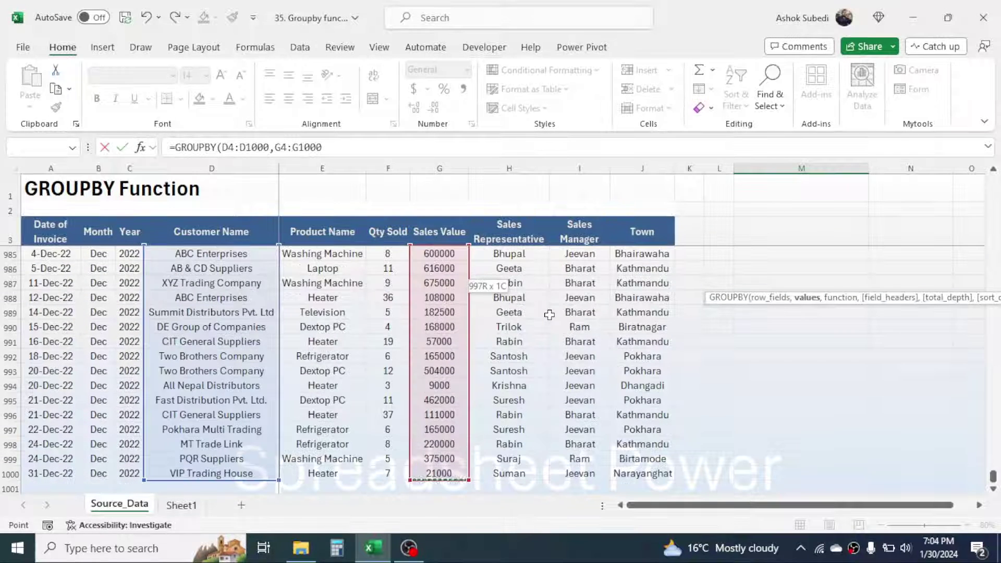
pyautogui.write(',')
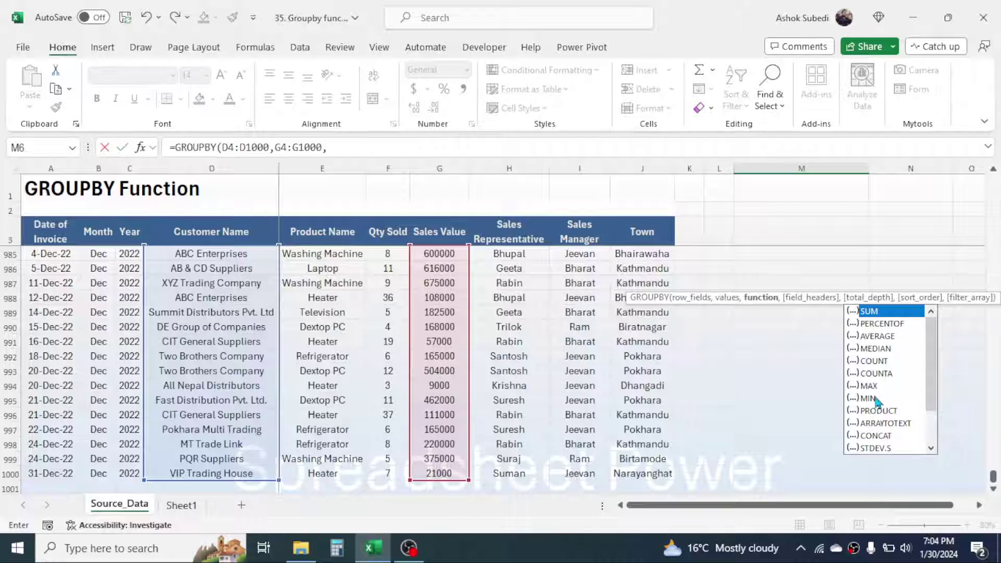
# - Add SUM as the aggregation function and 0 (no headers) for field_headers
pyautogui.moveTo(937, 384); pyautogui.dragTo(931, 430)
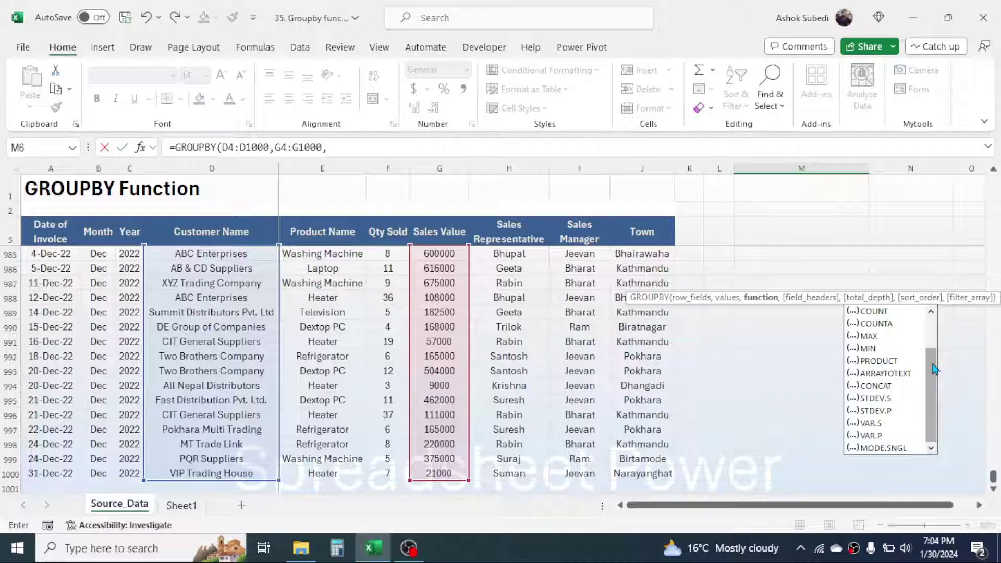
pyautogui.click(935, 328)
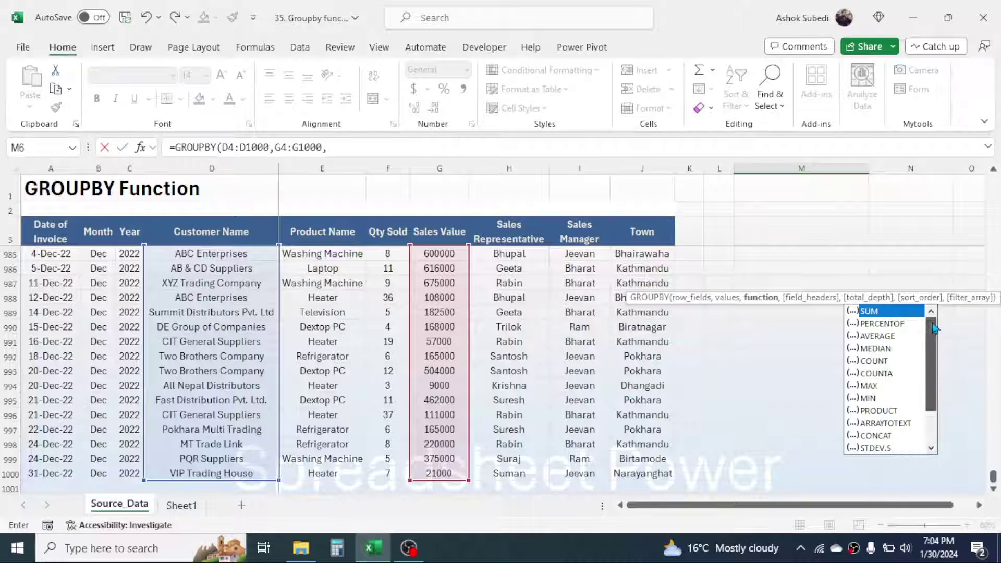
pyautogui.doubleClick(878, 309)
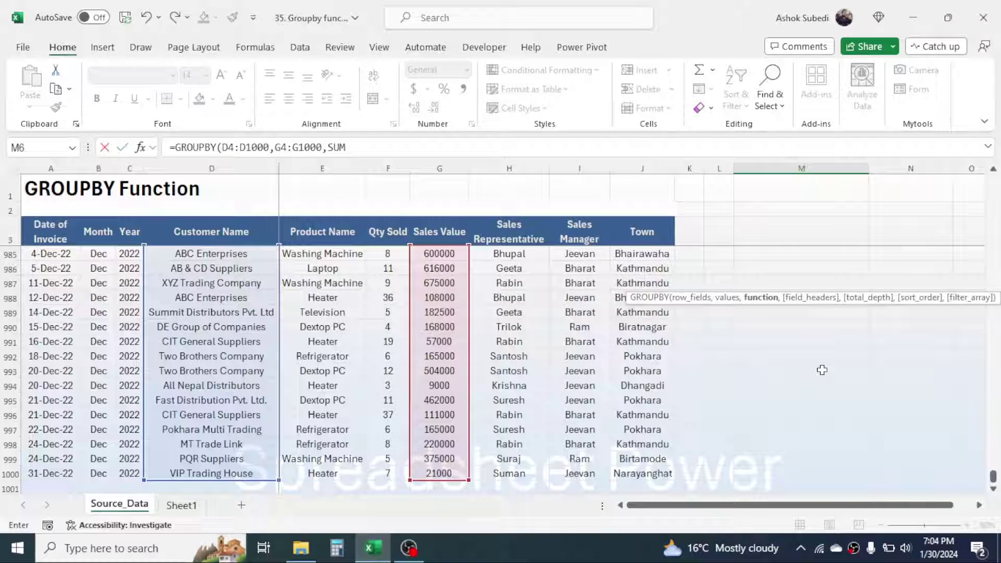
pyautogui.write(',')
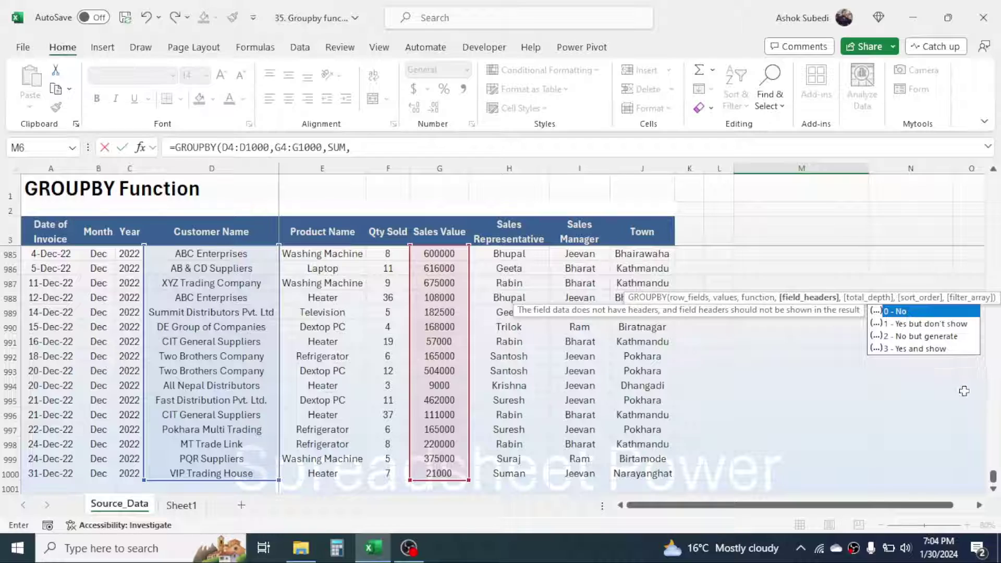
pyautogui.moveTo(994, 487); pyautogui.dragTo(996, 176)
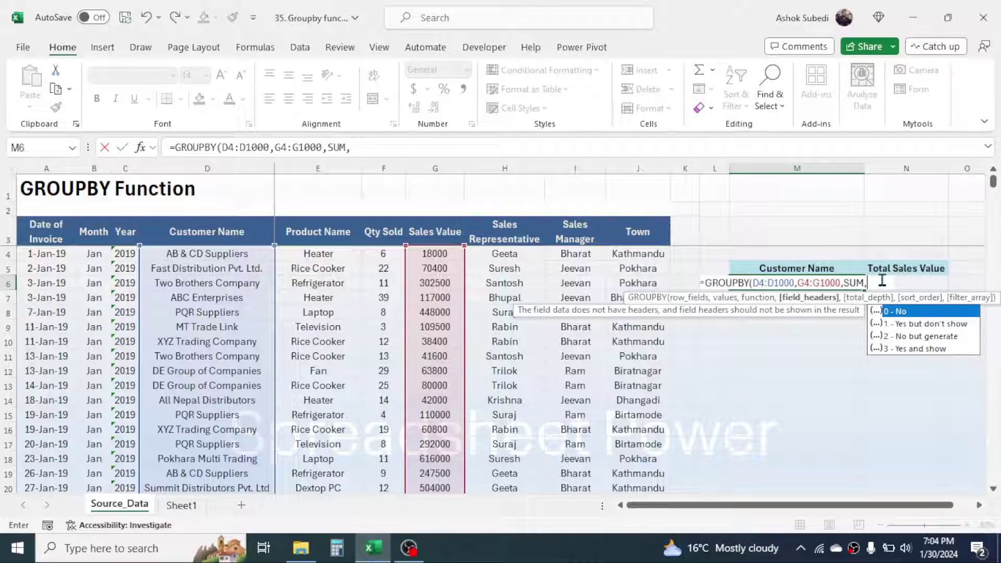
pyautogui.doubleClick(897, 311)
pyautogui.write(',')
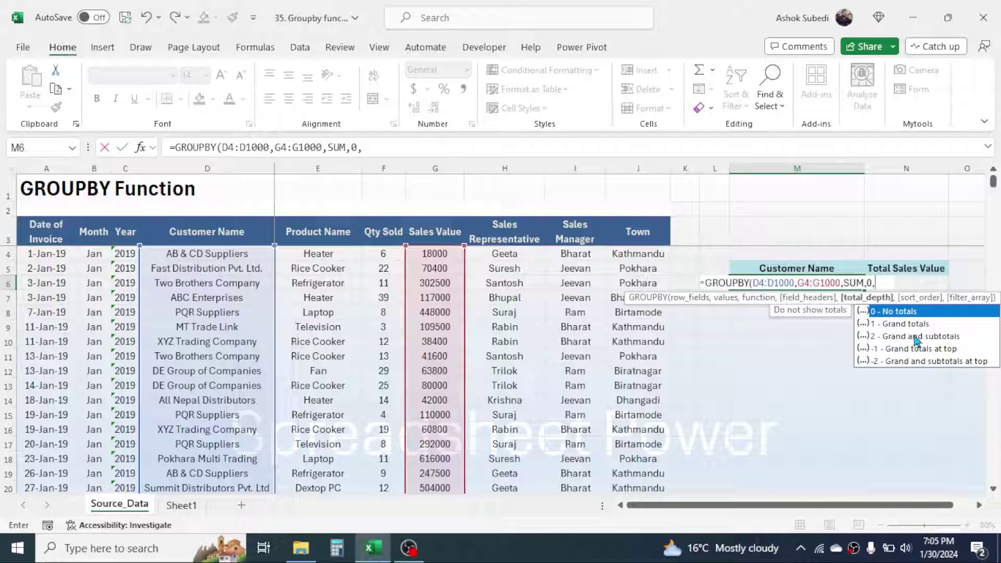
# - Complete the formula as =GROUPBY(D4:D1000,G4:G1000,SUM,0,1,1) with grand totals and ascending sort
pyautogui.doubleClick(893, 330)
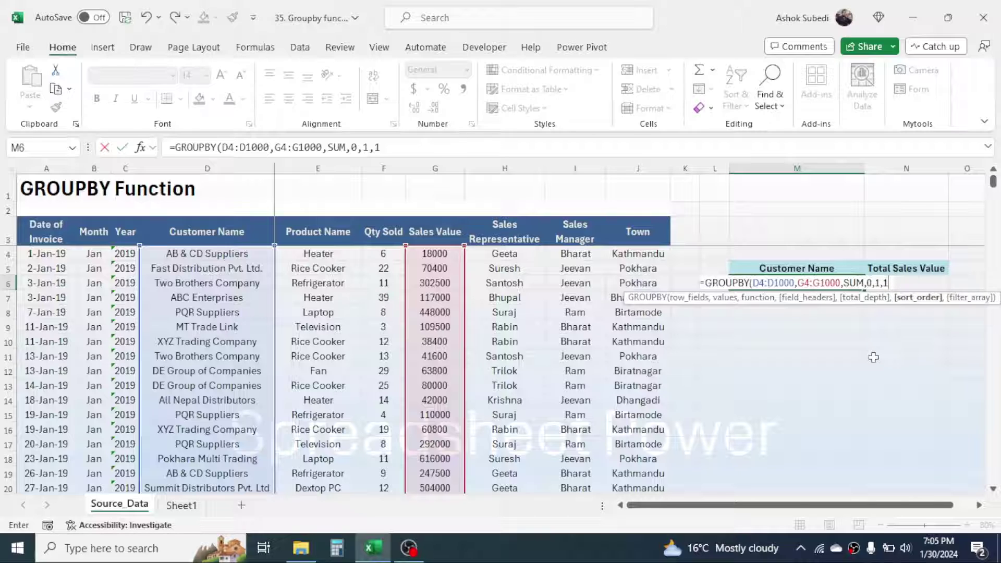
pyautogui.write(',')
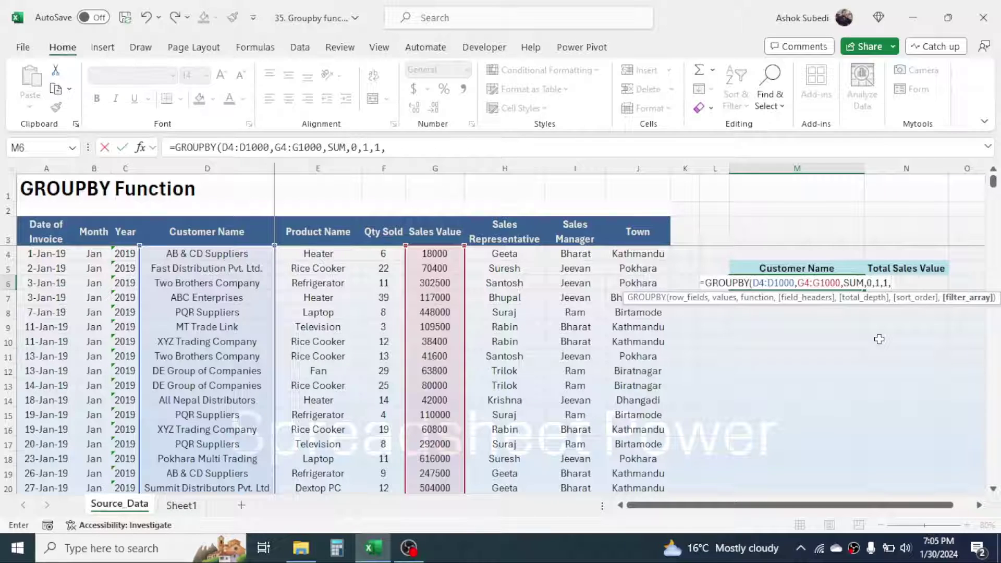
pyautogui.write(')')
pyautogui.press('Return')
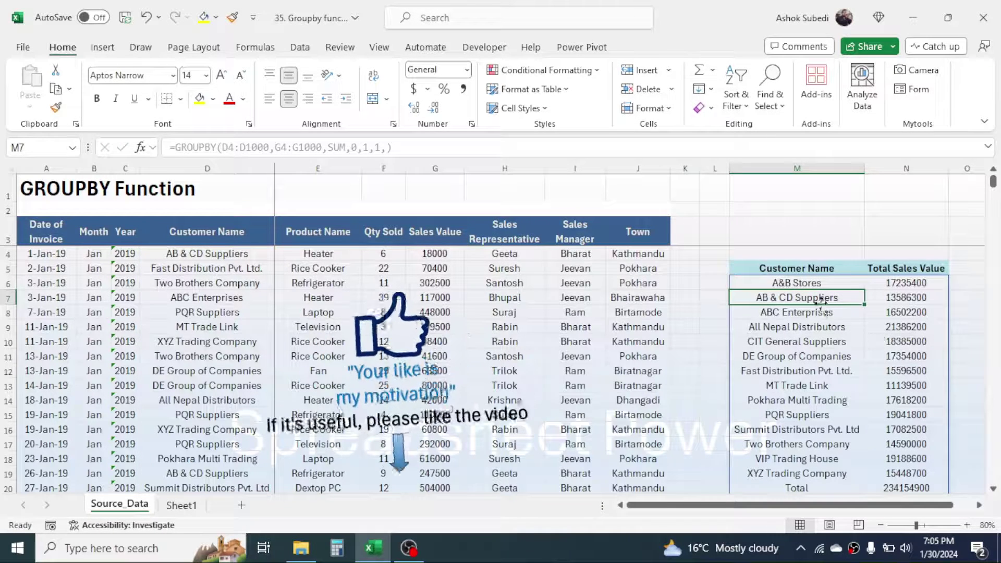
pyautogui.click(914, 296)
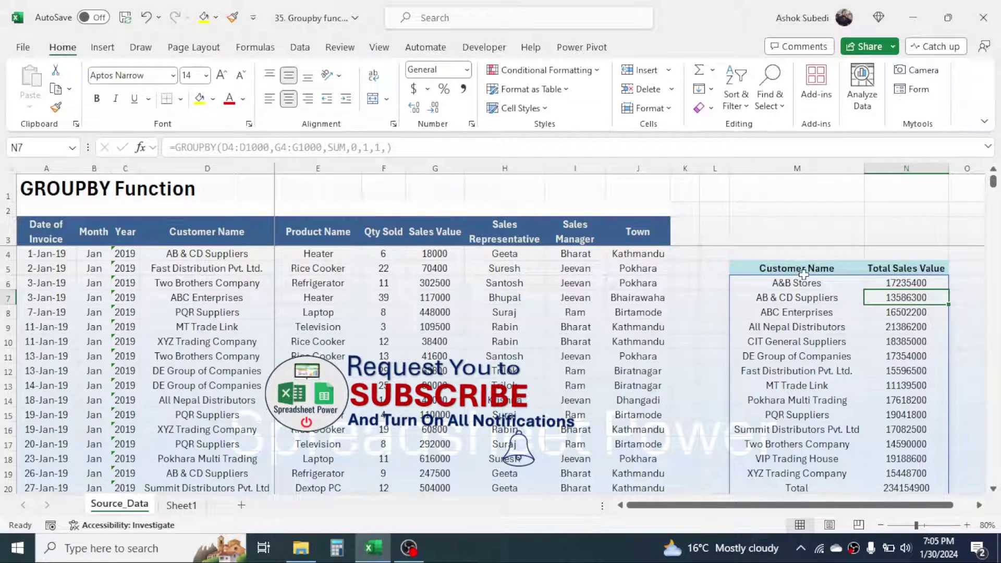
pyautogui.moveTo(793, 282); pyautogui.dragTo(796, 342)
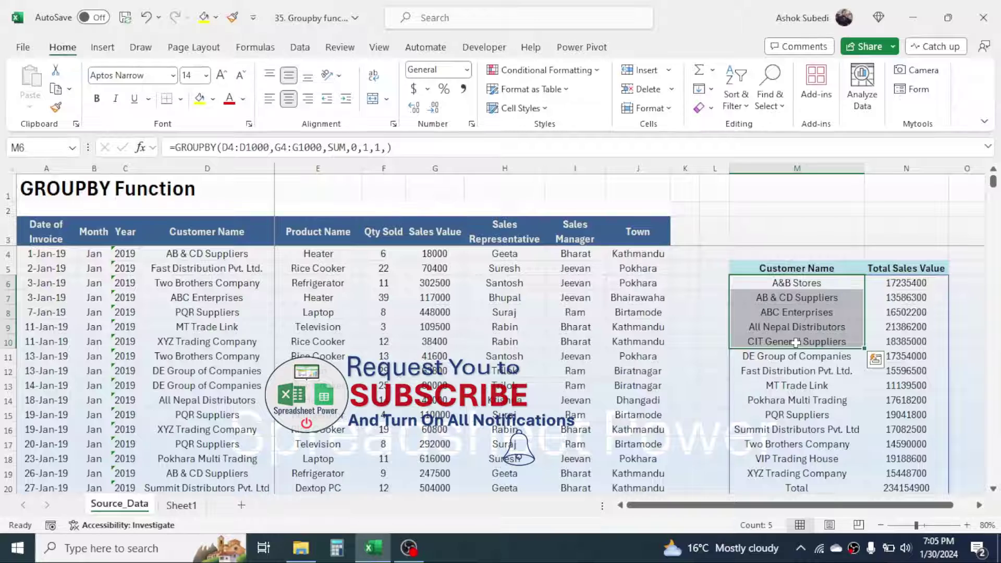
pyautogui.click(824, 295)
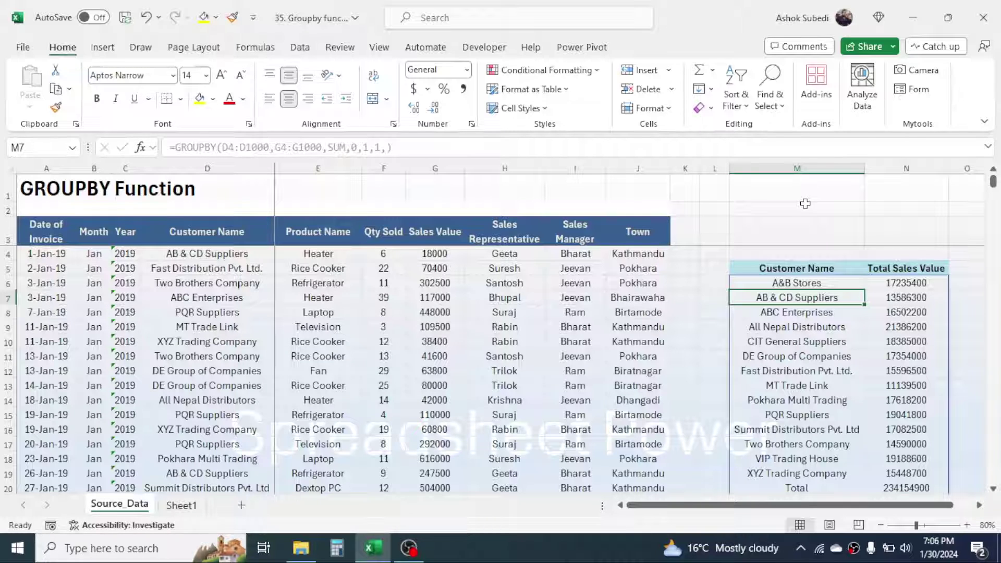
pyautogui.click(815, 184)
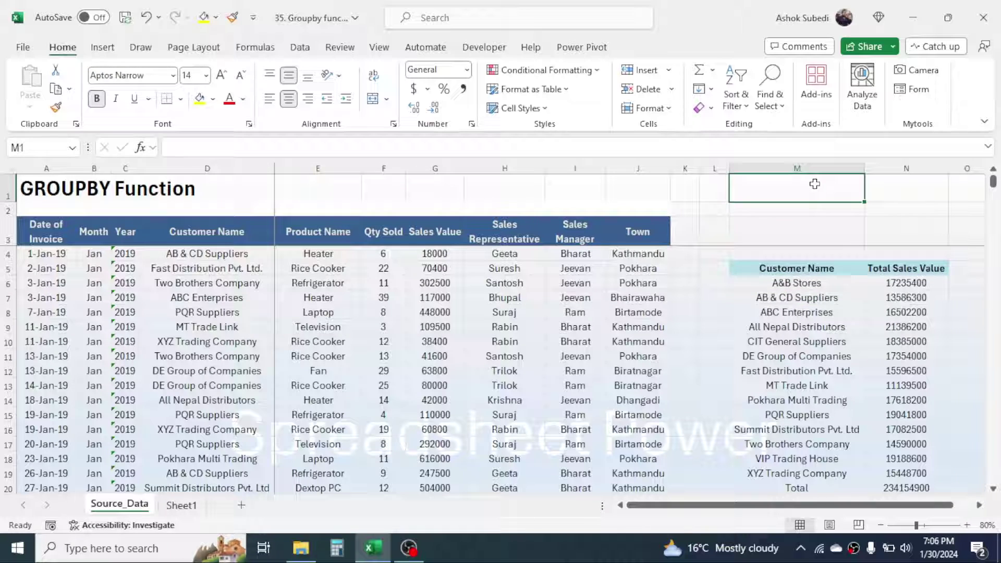